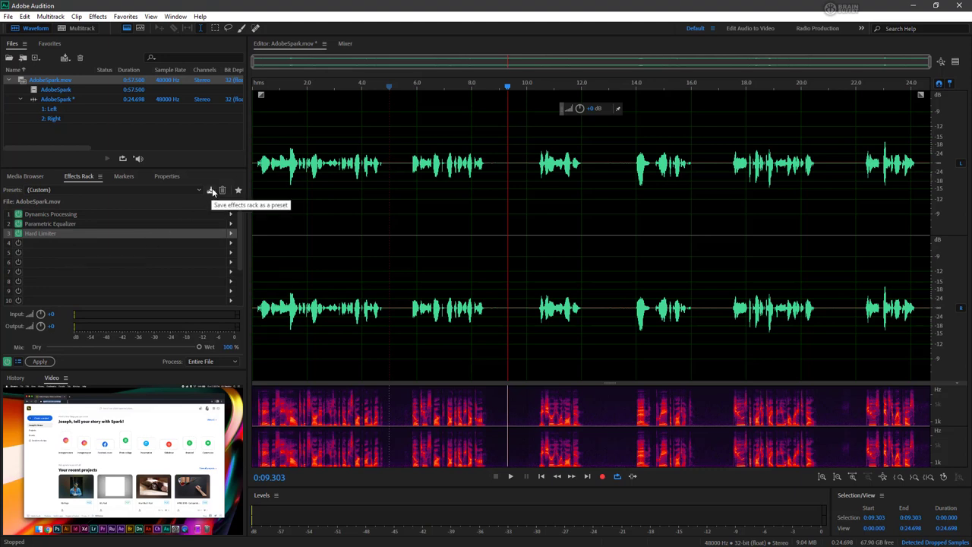
Step: Save the three-effect rack as the preset 'Narration Adobe Spark'
click(212, 191)
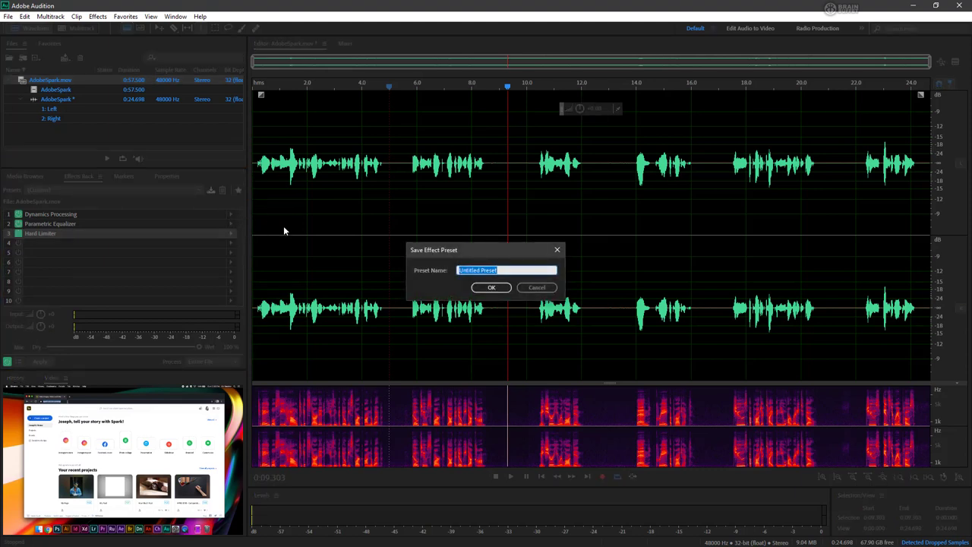
text(Narration Adobe Spark)
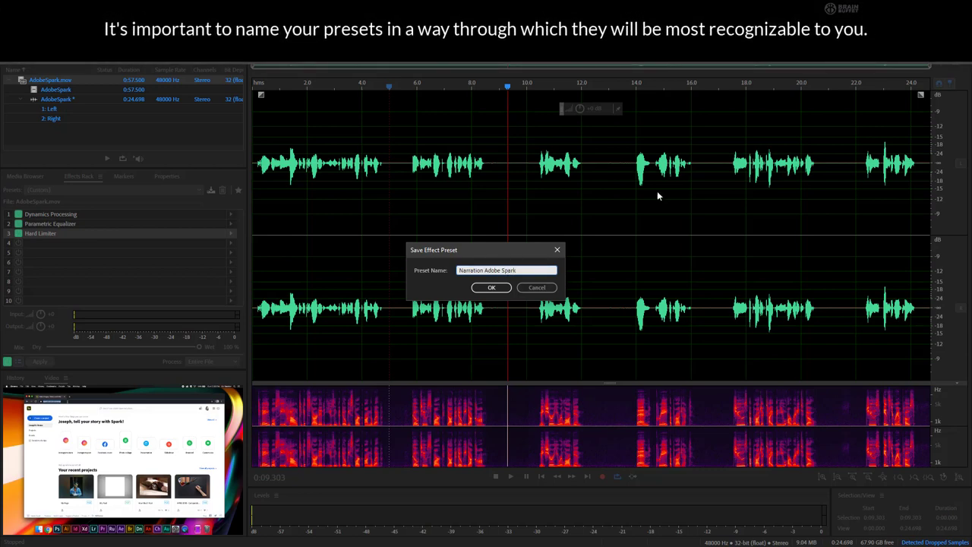
click(498, 288)
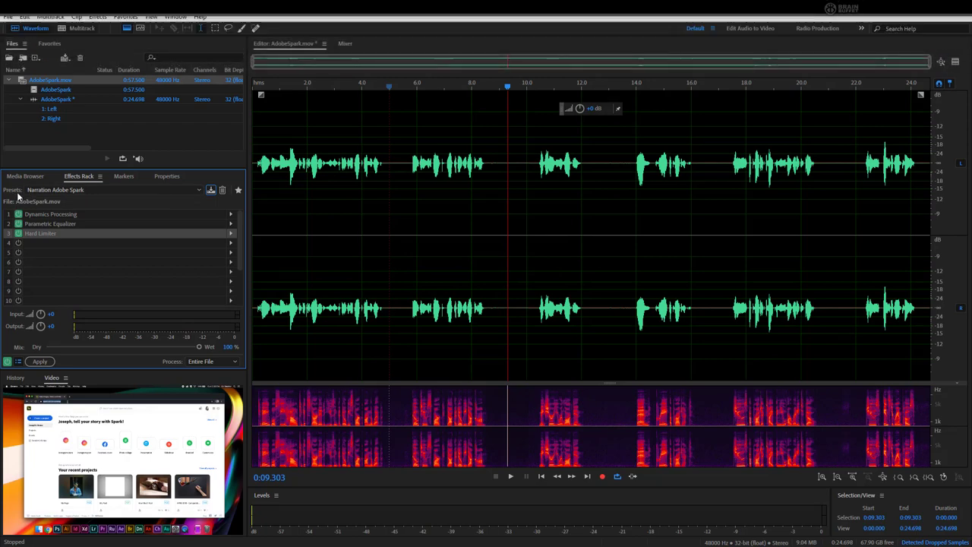
Step: Check that 'Narration Adobe Spark' appears in the effects rack presets list
click(87, 191)
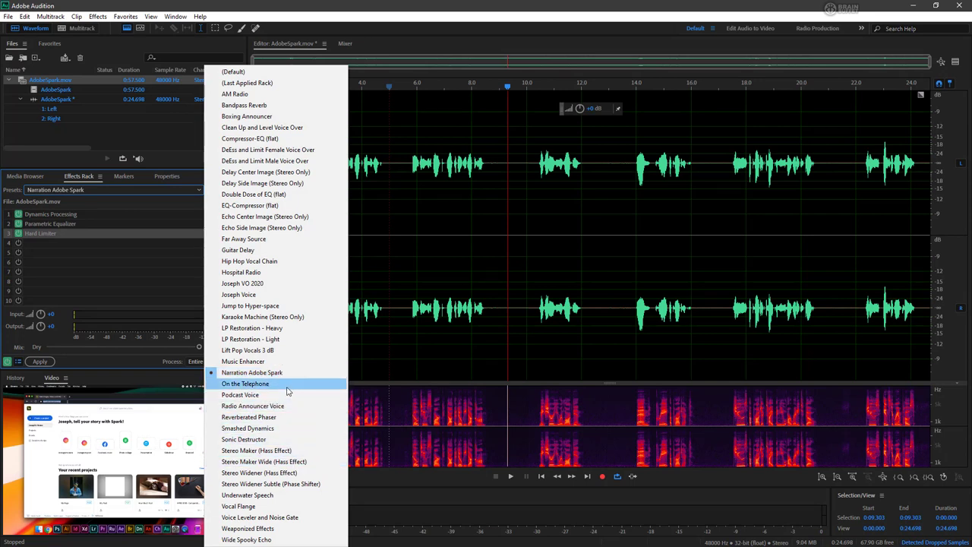
click(151, 200)
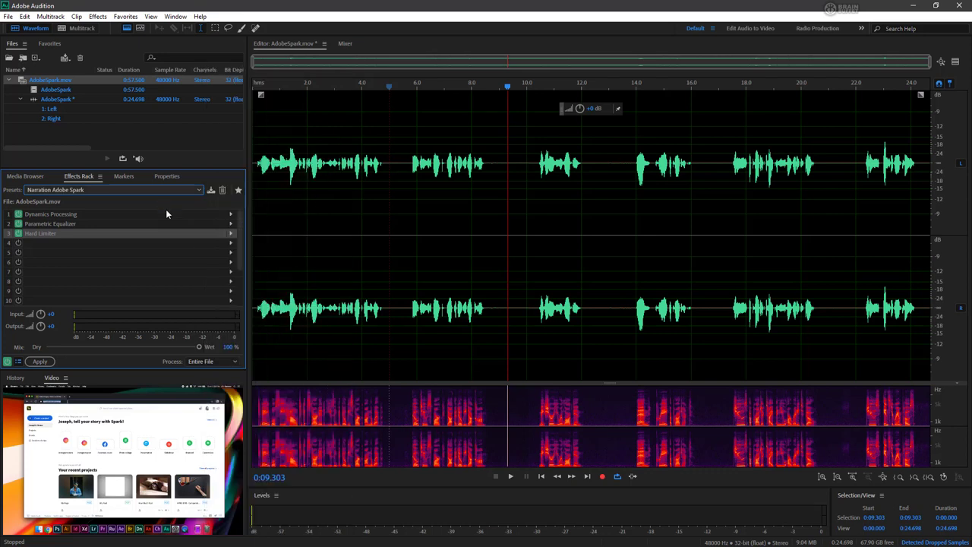
Step: Save the rack as a favorite named 'Narrative Batching'
click(238, 192)
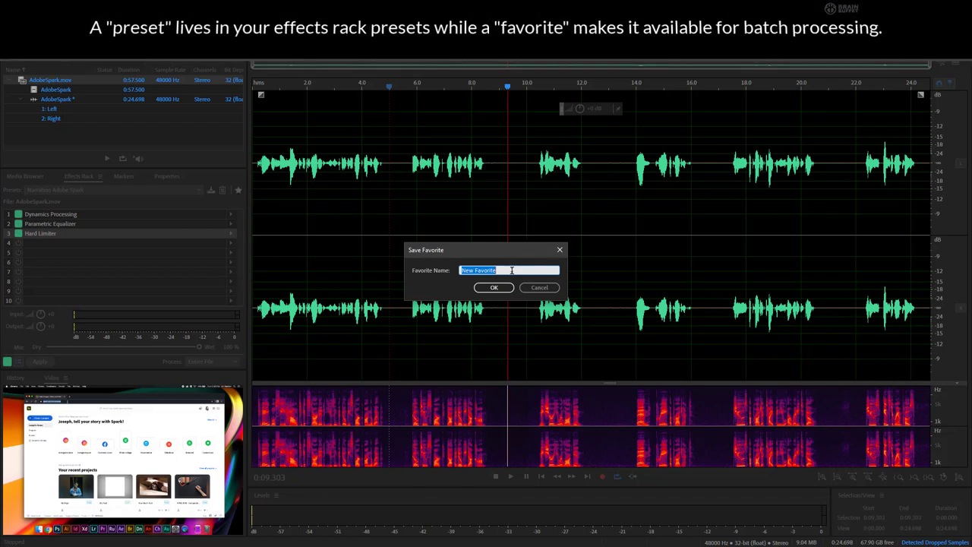
text(Narra)
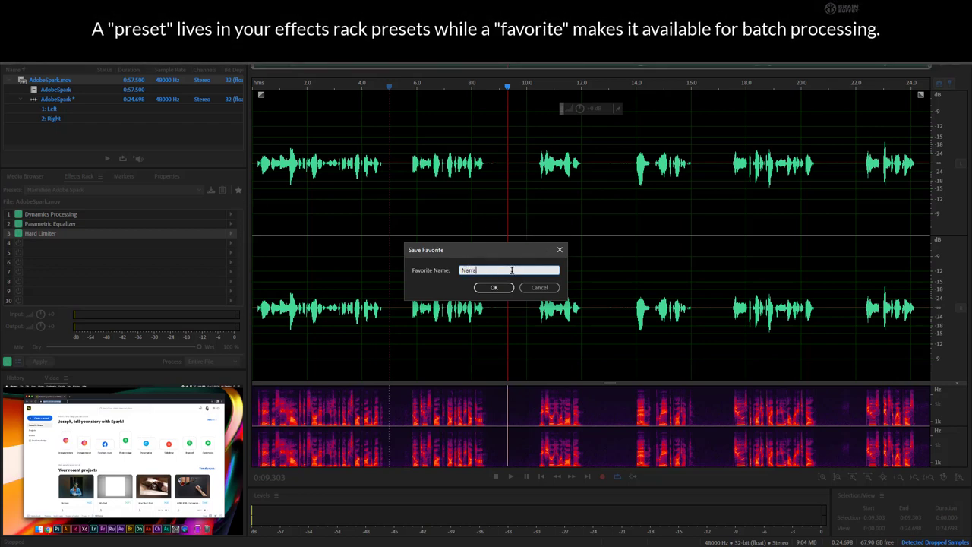
text(tive Batching)
click(495, 288)
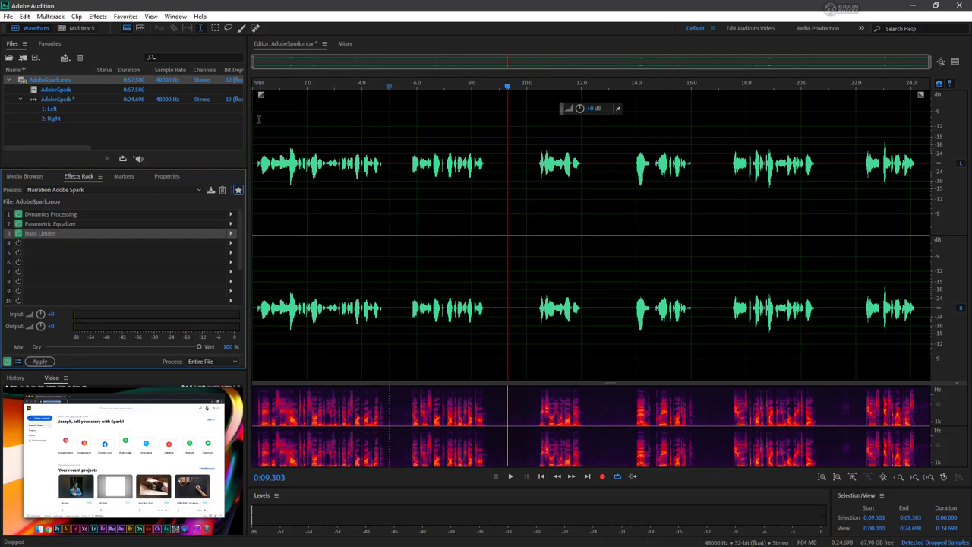
Step: Show the Batch Process panel from the Window menu
click(176, 17)
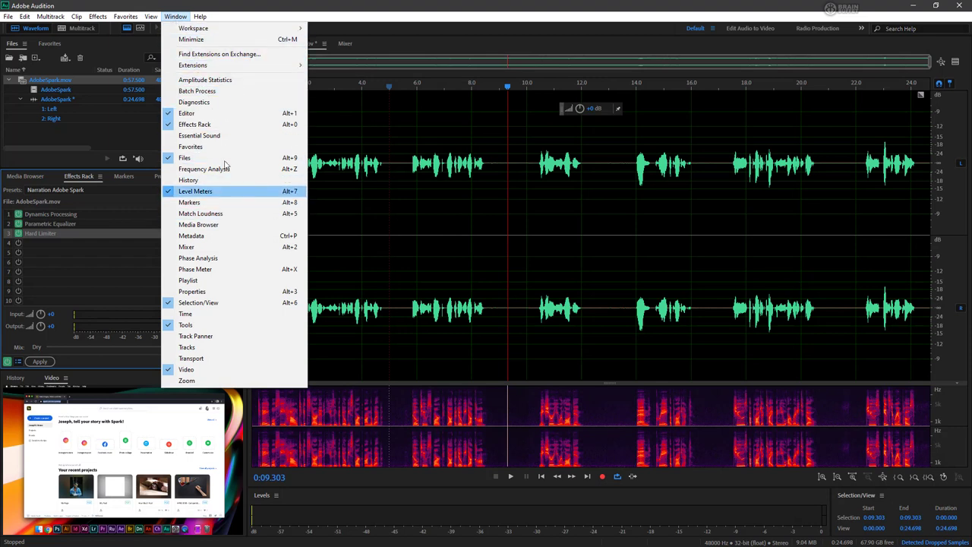
click(229, 93)
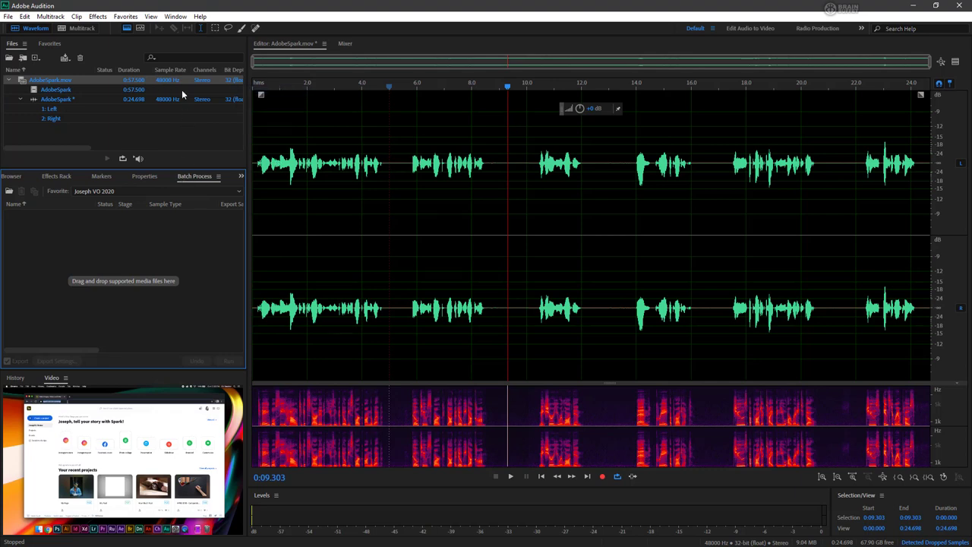
Step: Save the audio as AdobeSpark.wav (Wave PCM) in F:\Desktop\PROJECT
right_click(82, 79)
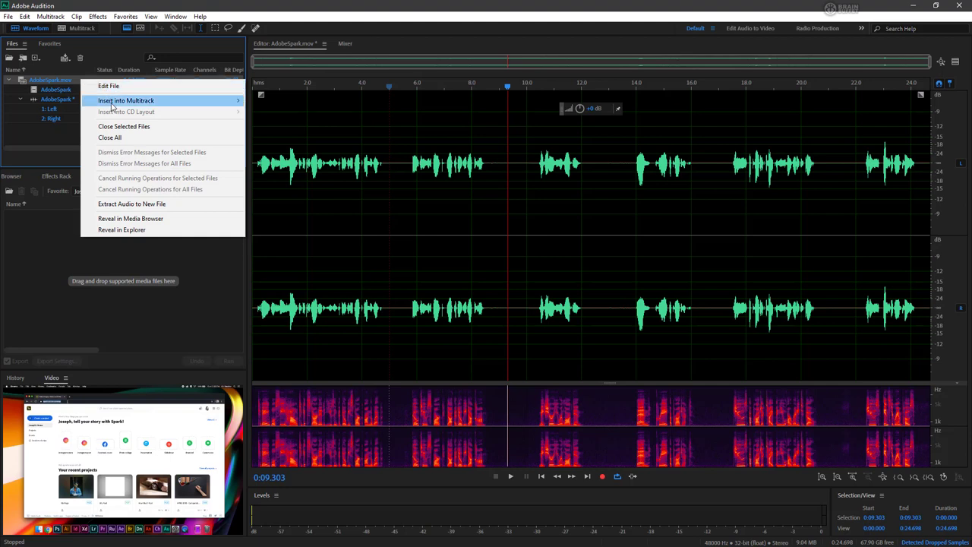
mouse_move(111, 101)
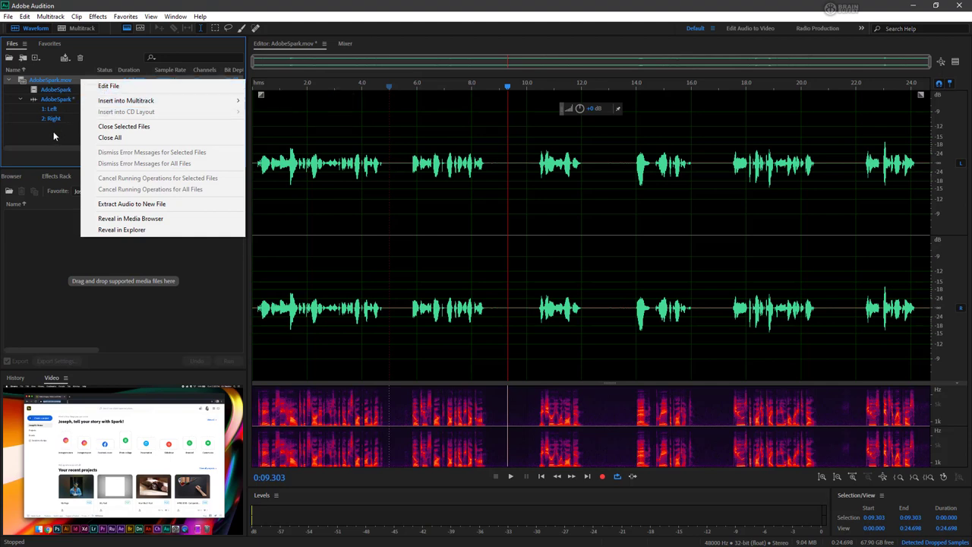
click(62, 135)
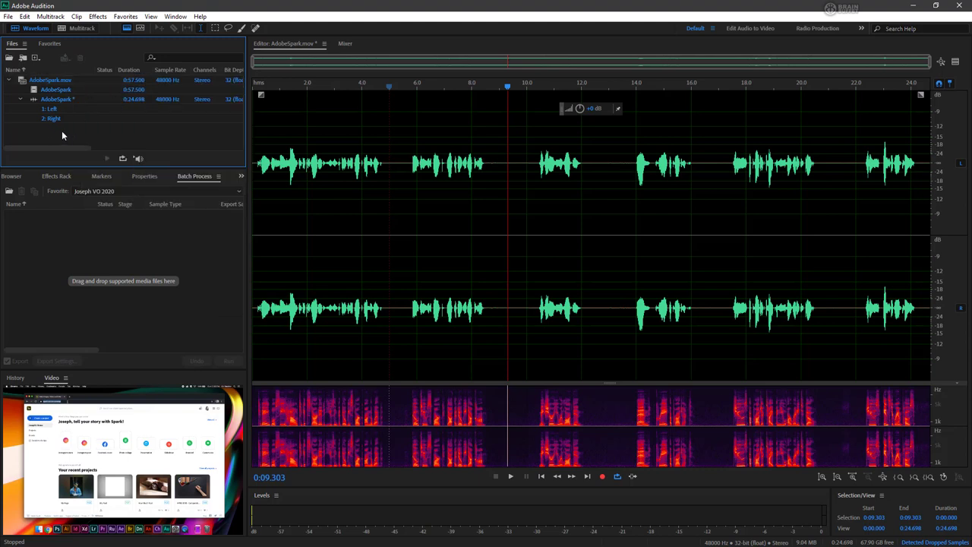
key(ctrl+shift+s)
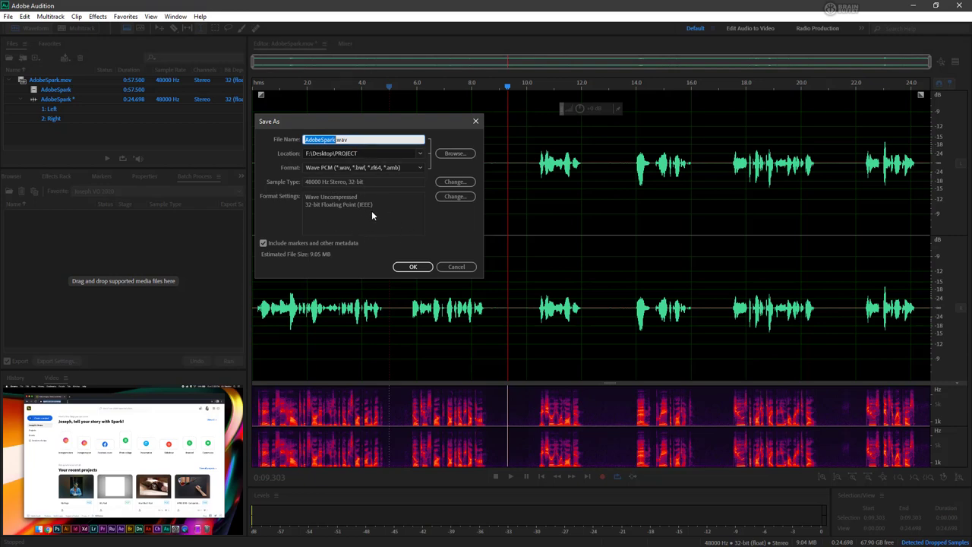
click(412, 270)
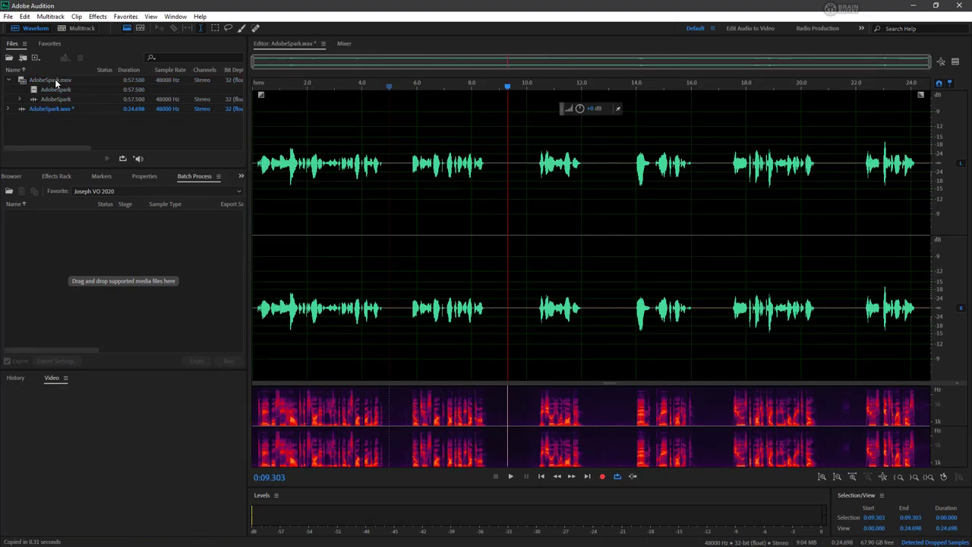
Step: Close all open files, answering the save-changes prompt for AdobeSpark.wav
right_click(56, 82)
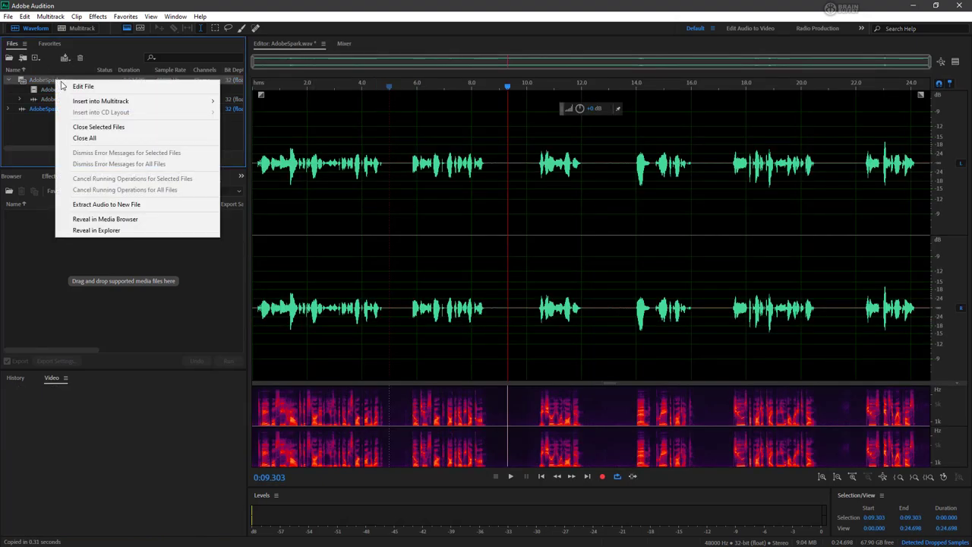
click(85, 138)
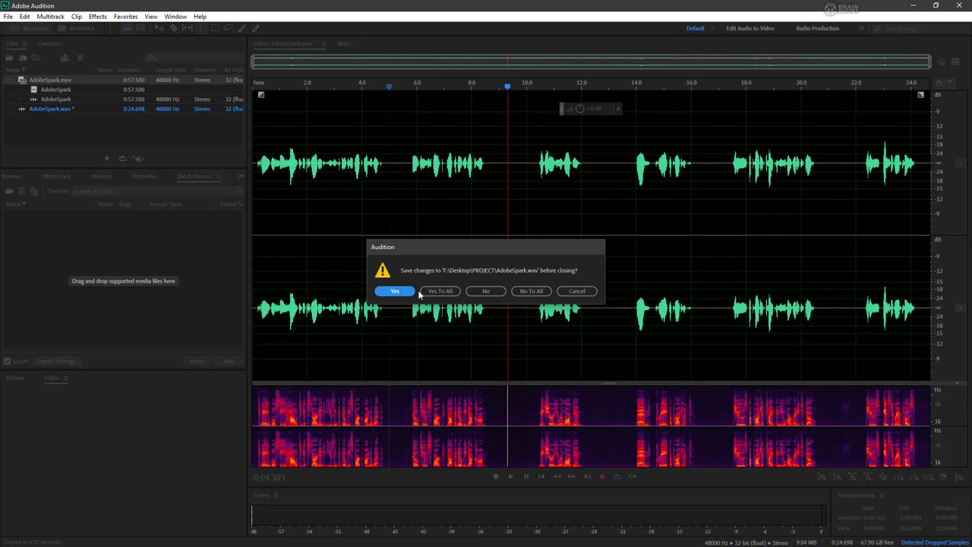
click(531, 292)
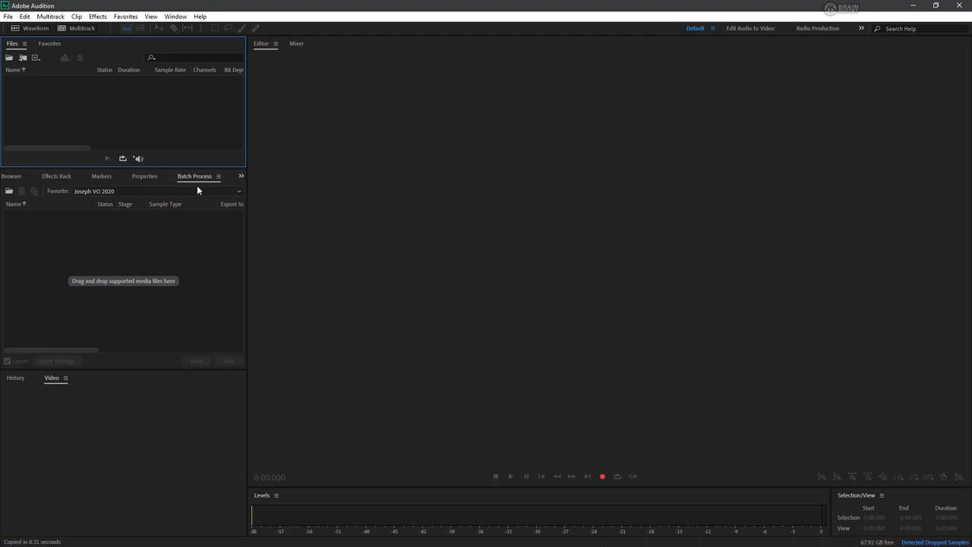
Step: Switch the Batch Process favorite from Joseph VO 2020 to Narrative Batching
click(127, 190)
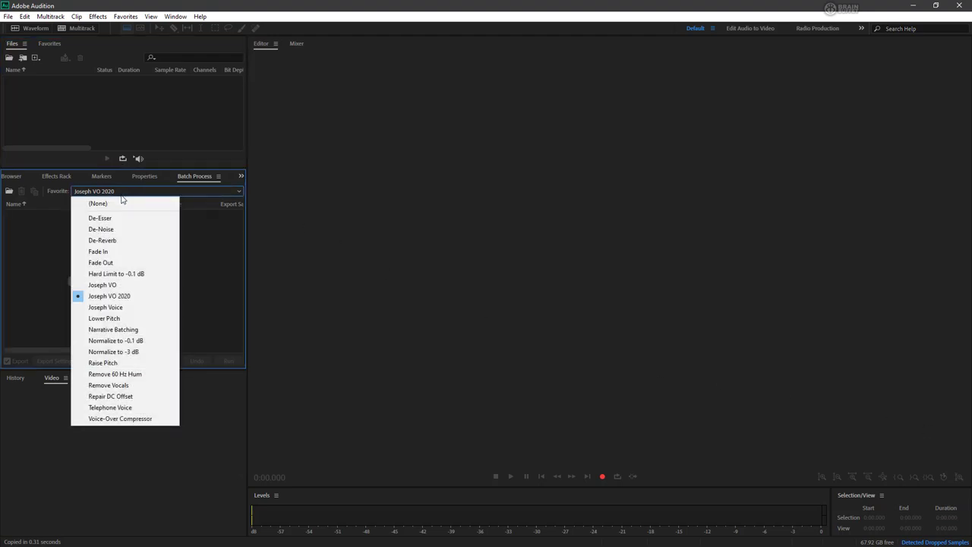
click(148, 329)
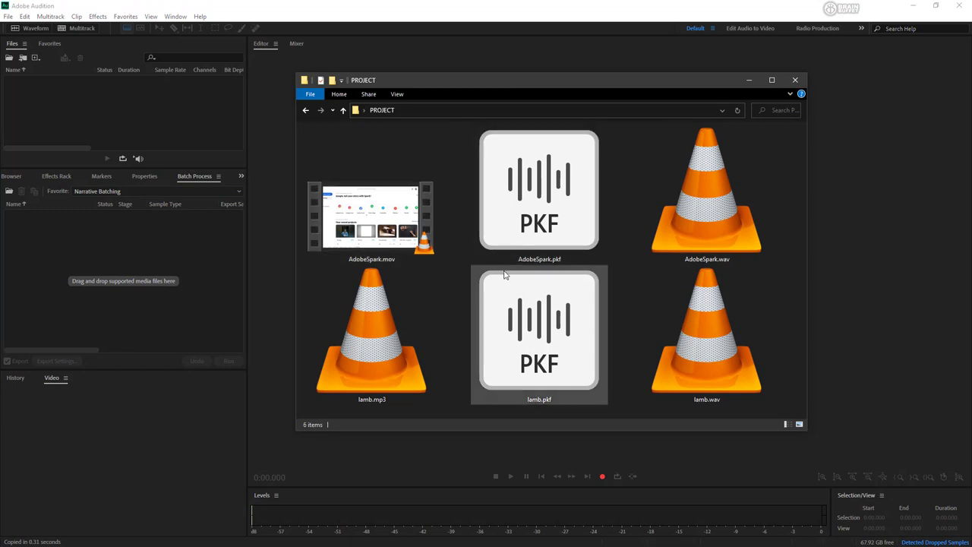
Step: Drag AdobeSpark.wav from the PROJECT folder into the Batch Process panel
click(363, 222)
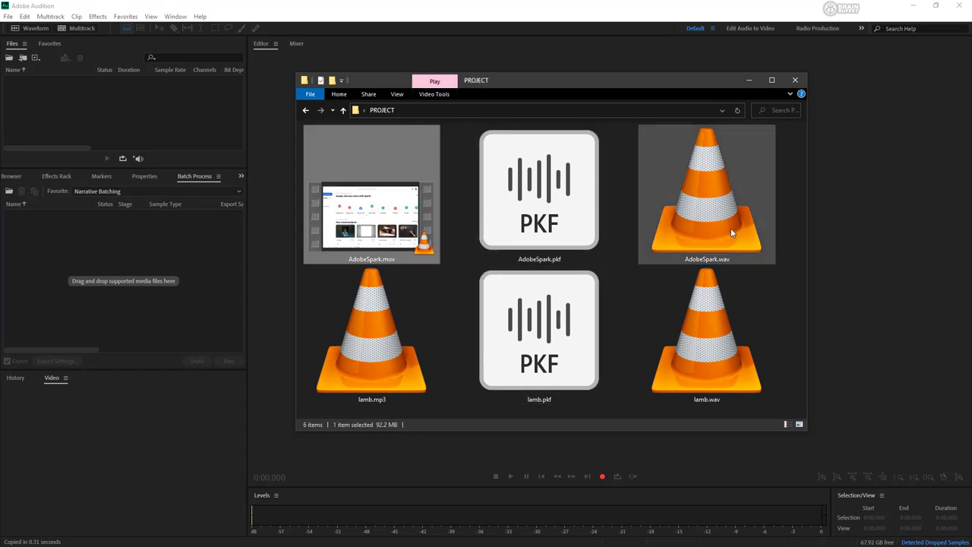
click(706, 222)
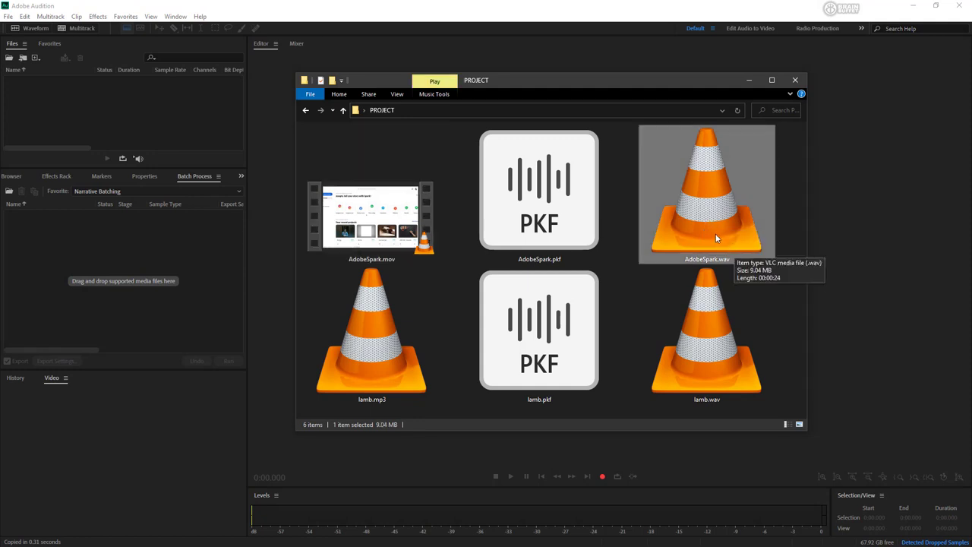
drag(702, 206, 116, 296)
click(150, 320)
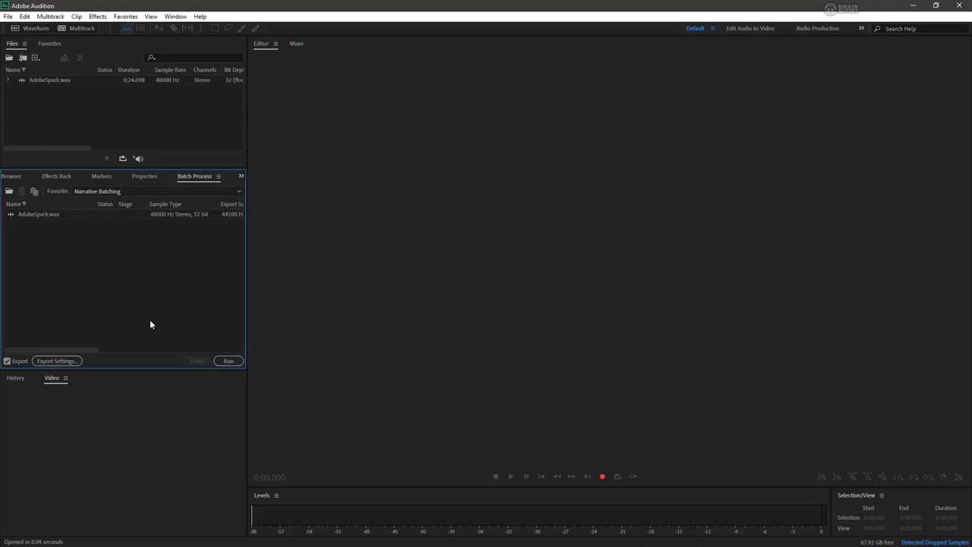
click(74, 215)
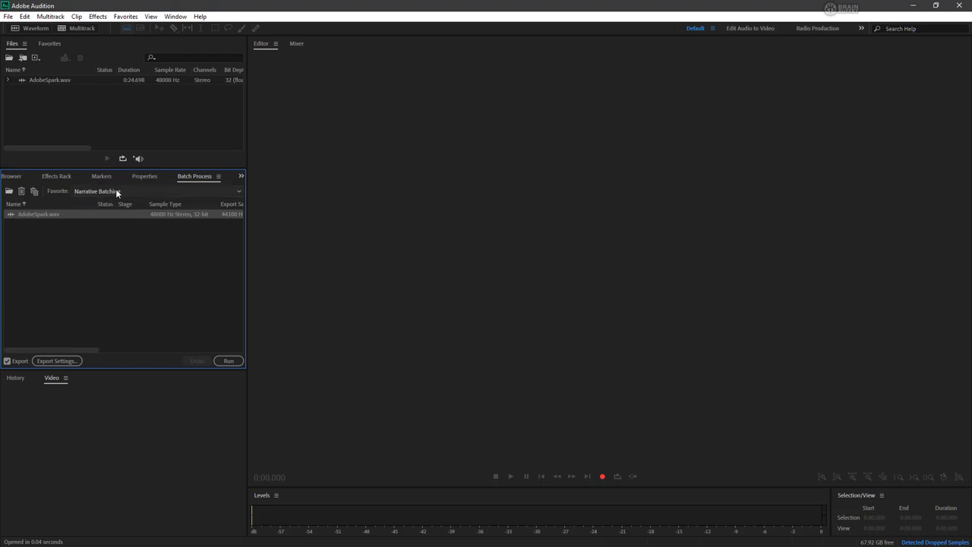
Step: Open batch Export Settings and start entering the _b filename postfix
click(65, 361)
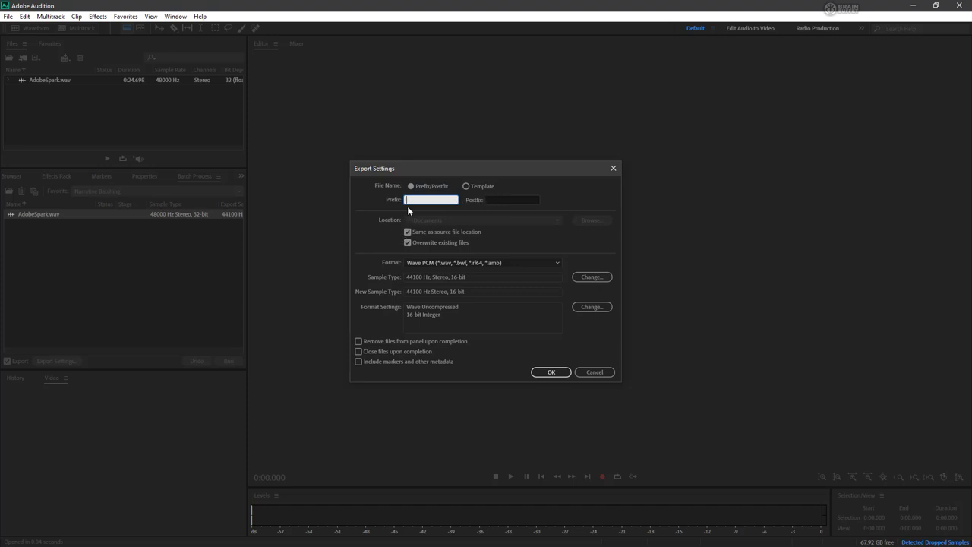
click(505, 201)
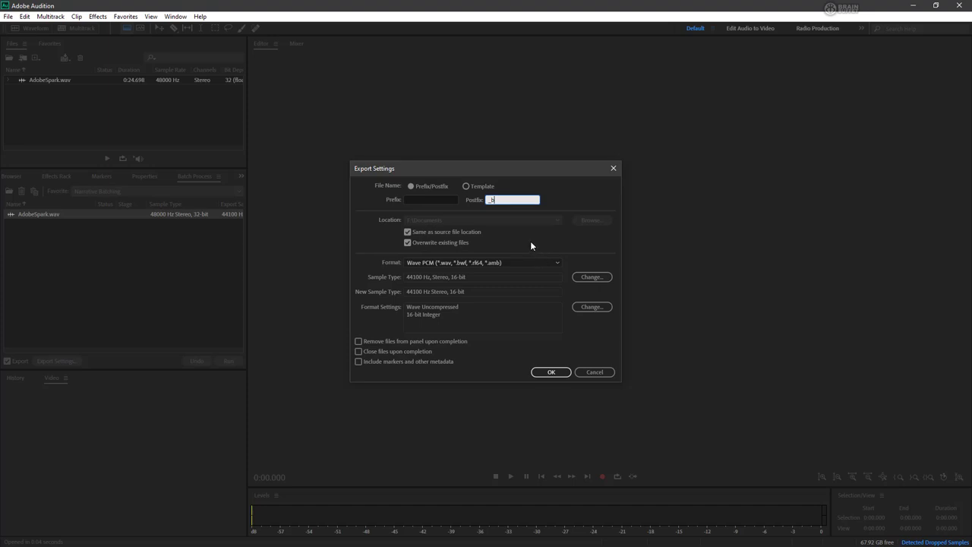
click(442, 263)
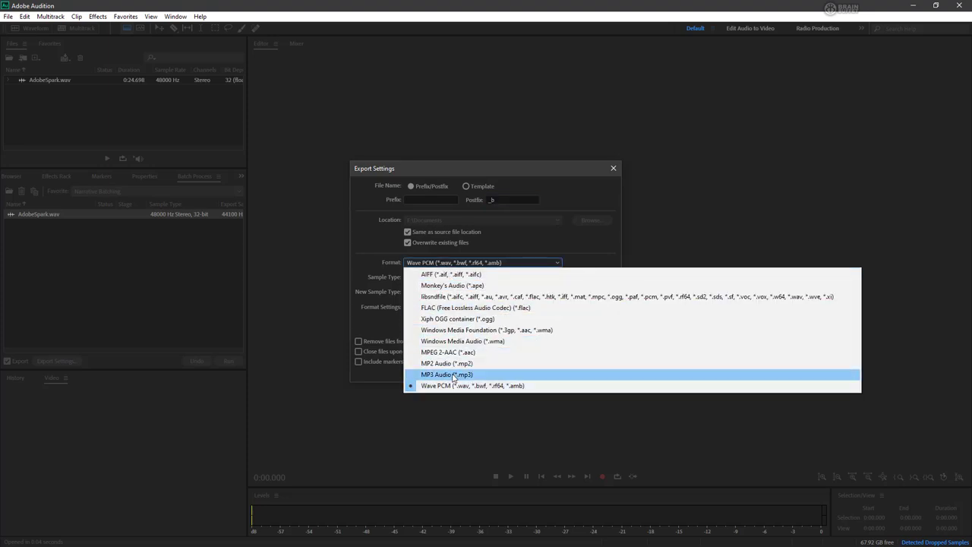
click(365, 262)
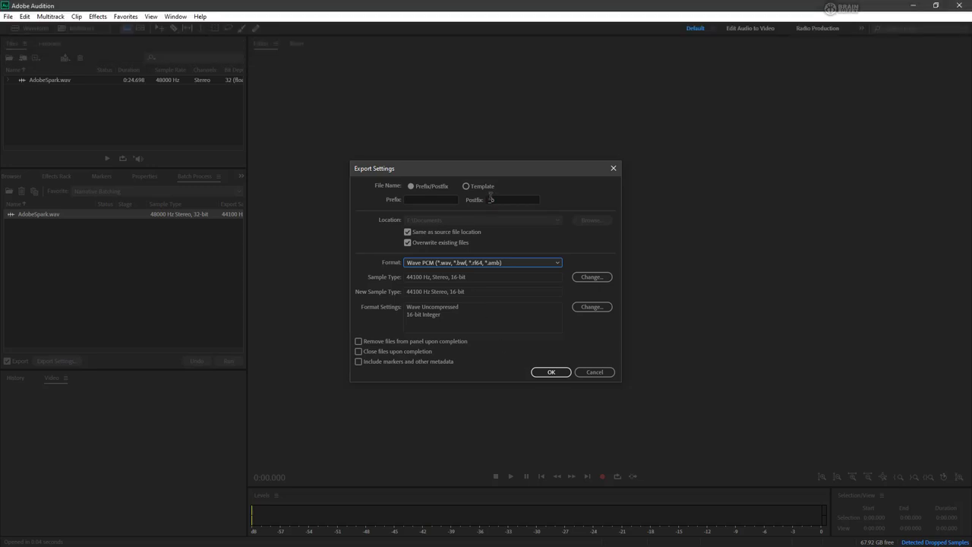
drag(495, 199, 477, 201)
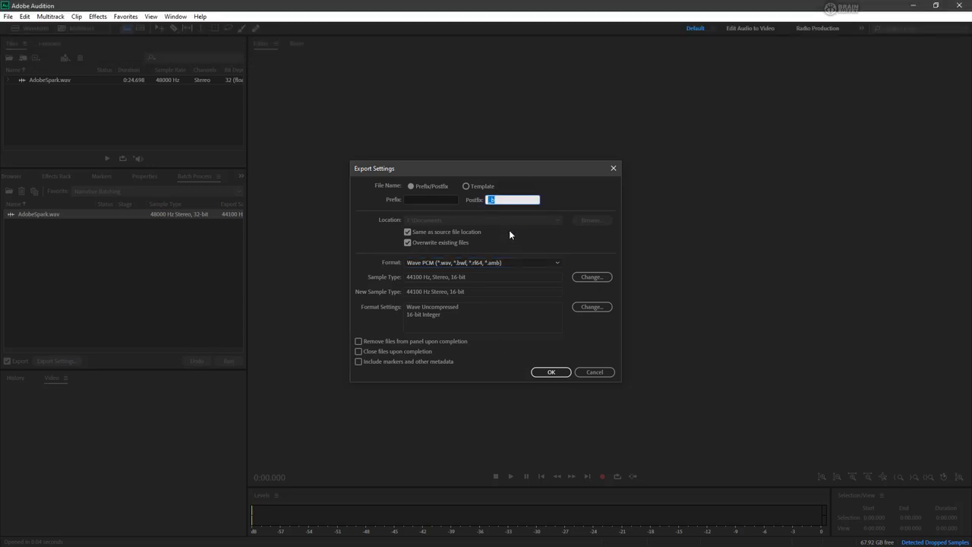
Step: Confirm the export settings and run the batch to produce AdobeSpark_b.wav
click(552, 372)
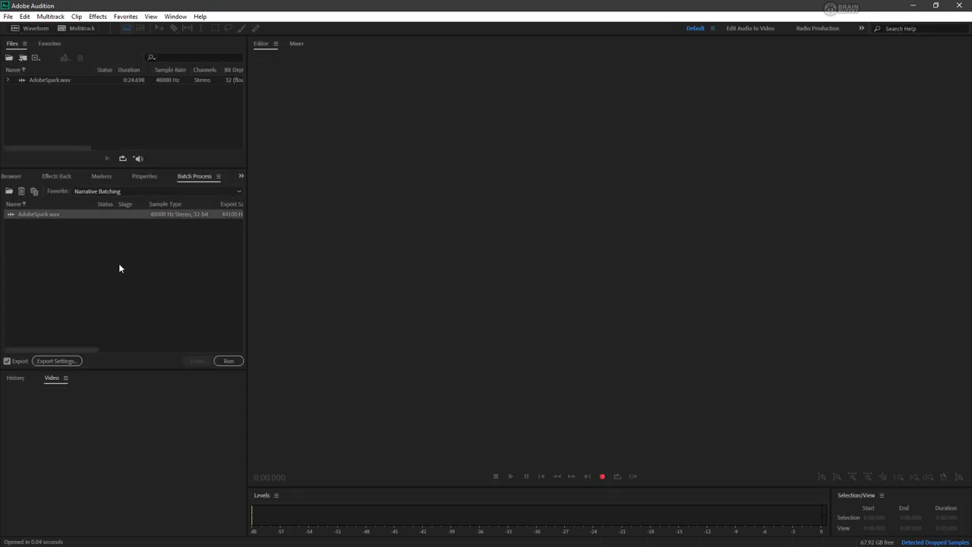
click(228, 360)
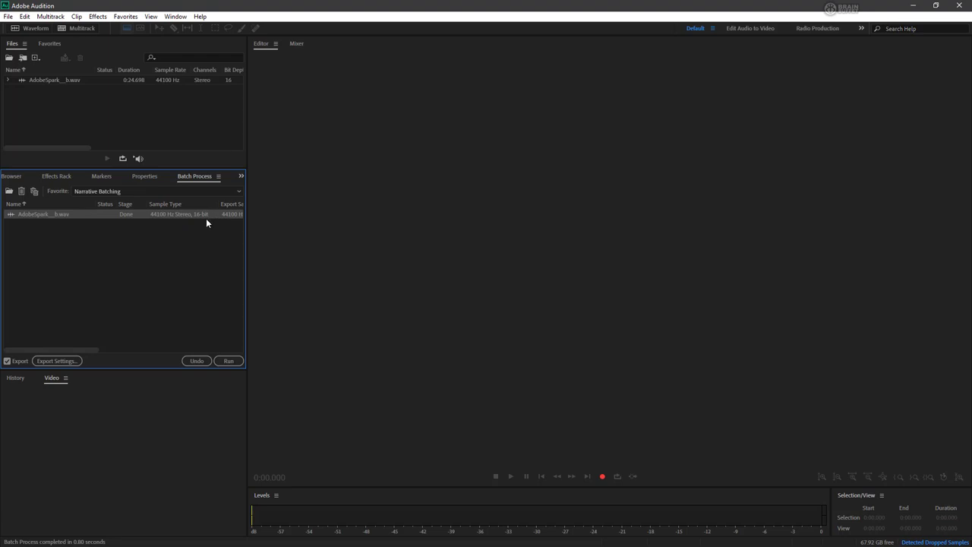
Step: Open AdobeSpark_b.wav in the waveform editor and play it from 0:09 to about 0:21.7
click(44, 81)
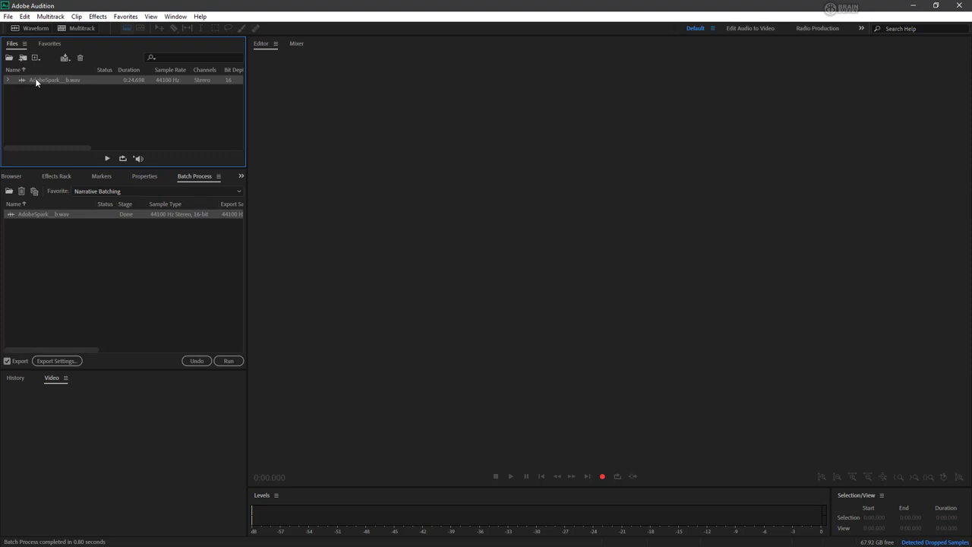
double_click(36, 81)
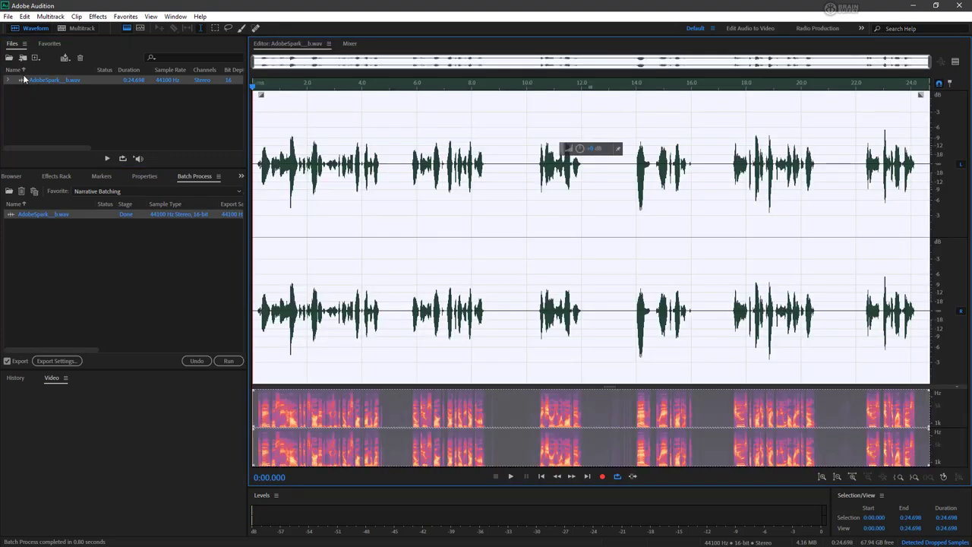
click(504, 226)
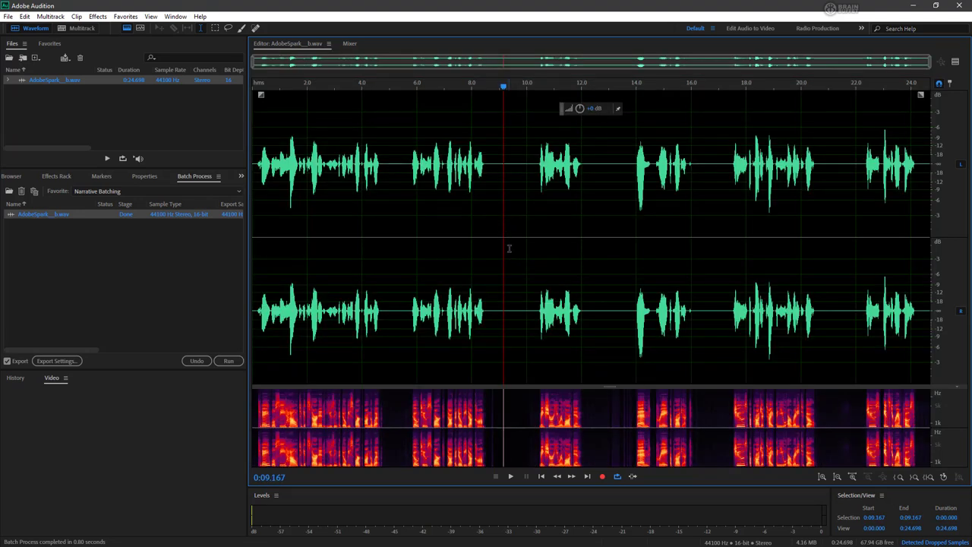
key(space)
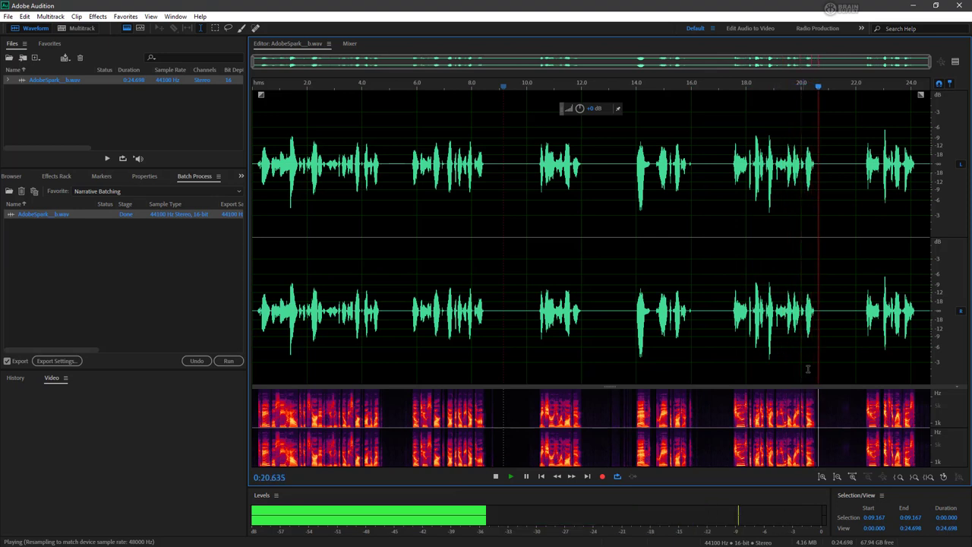
key(space)
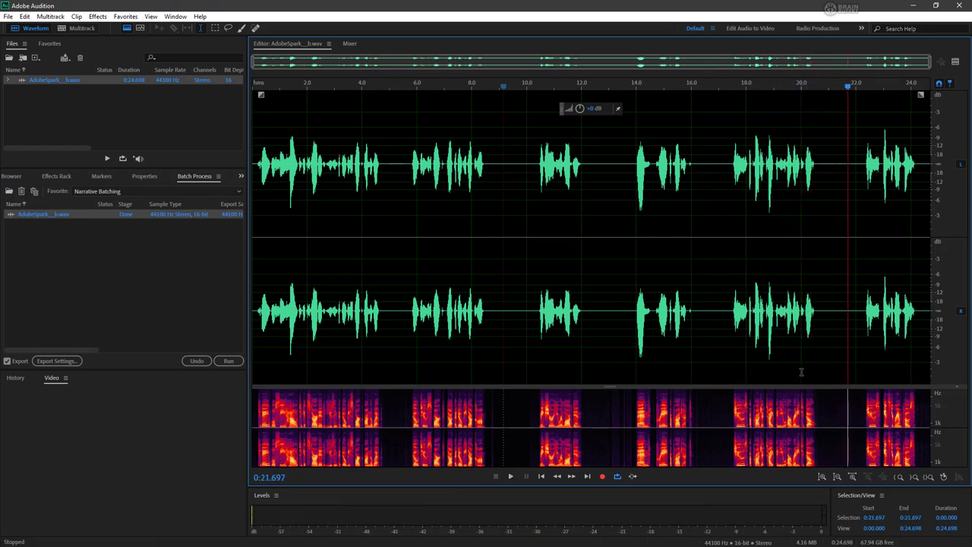